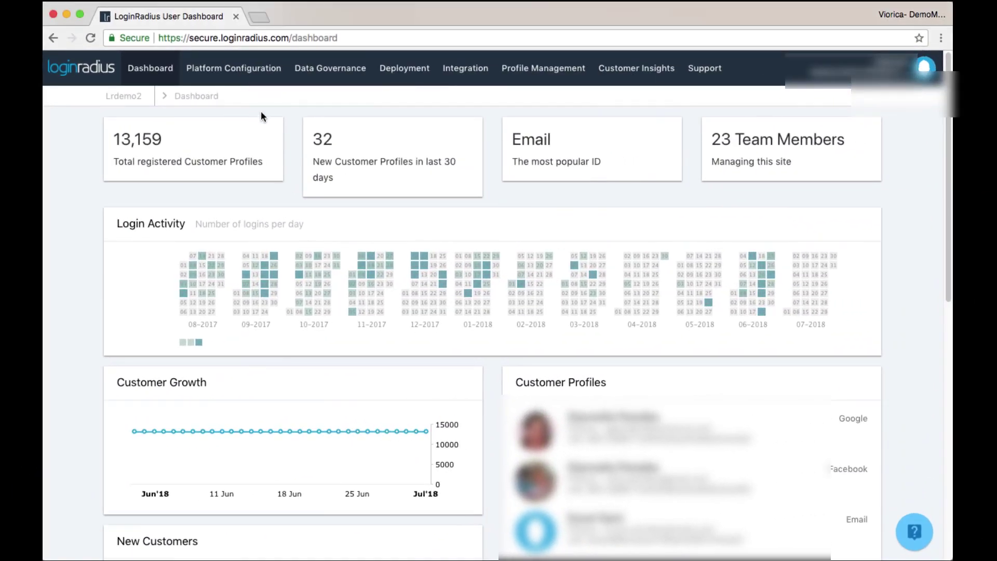
# Go to the Standard Login page under Platform Configuration to view its data schema fields
pyautogui.click(243, 72)
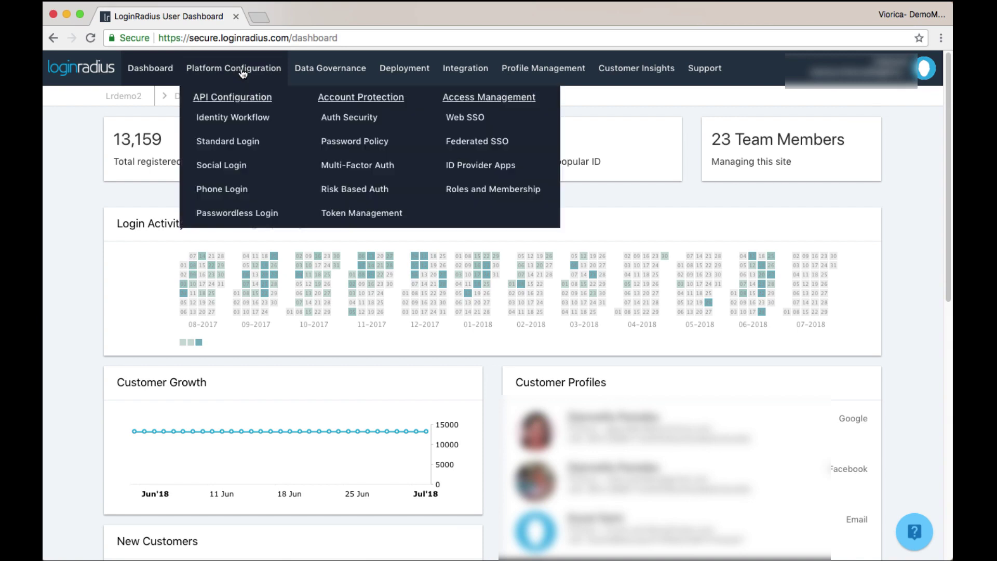
pyautogui.click(221, 143)
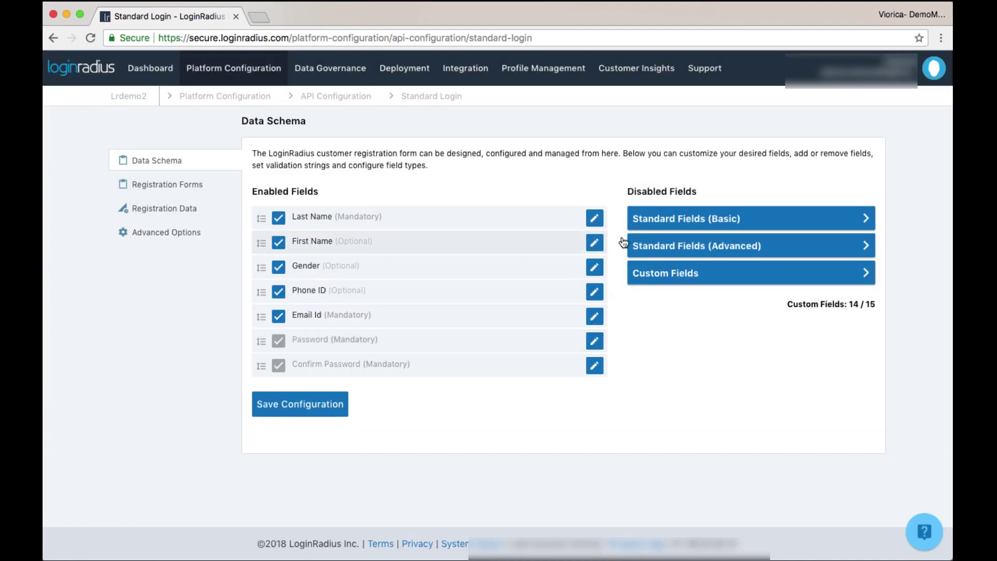
pyautogui.click(651, 220)
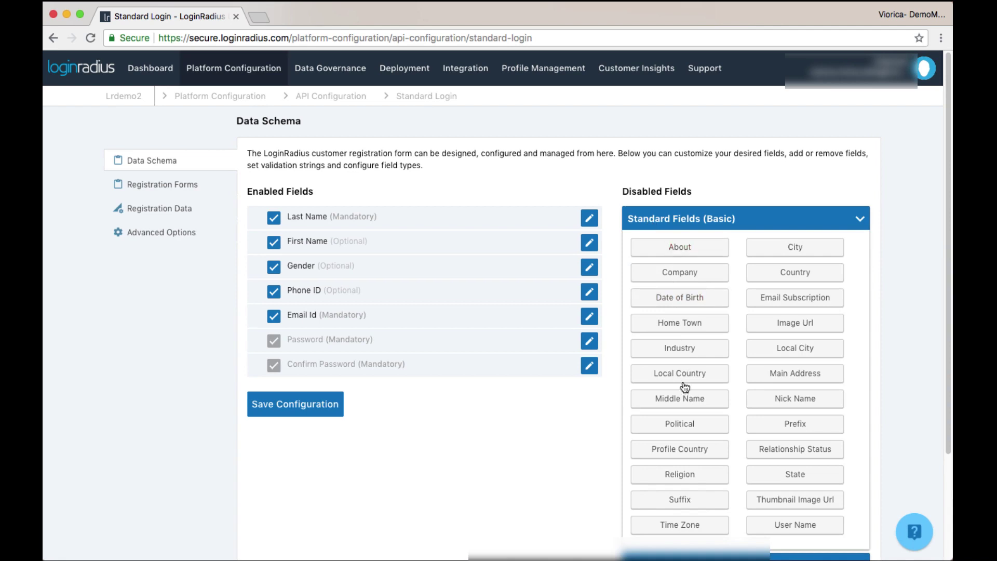
pyautogui.click(667, 220)
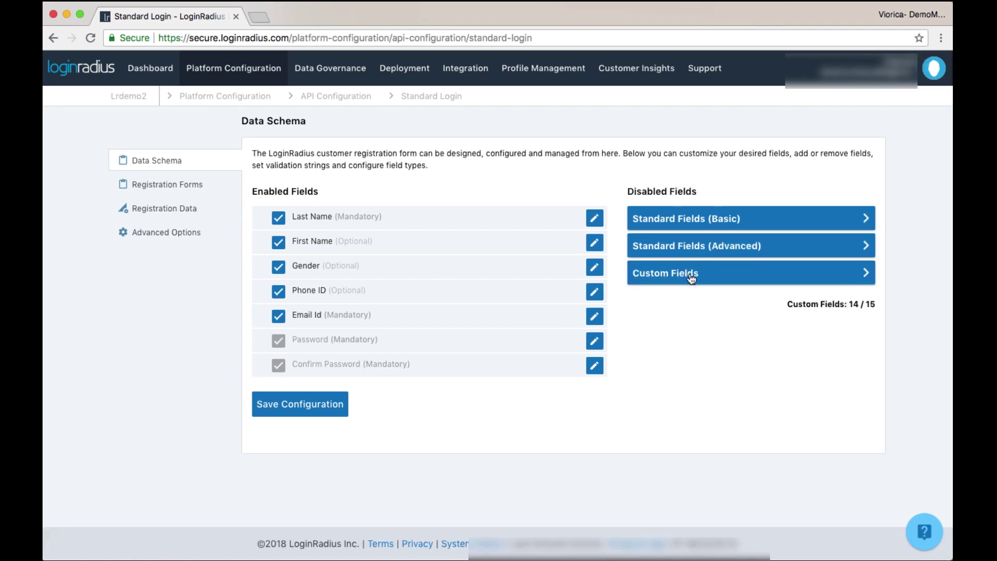
pyautogui.click(684, 248)
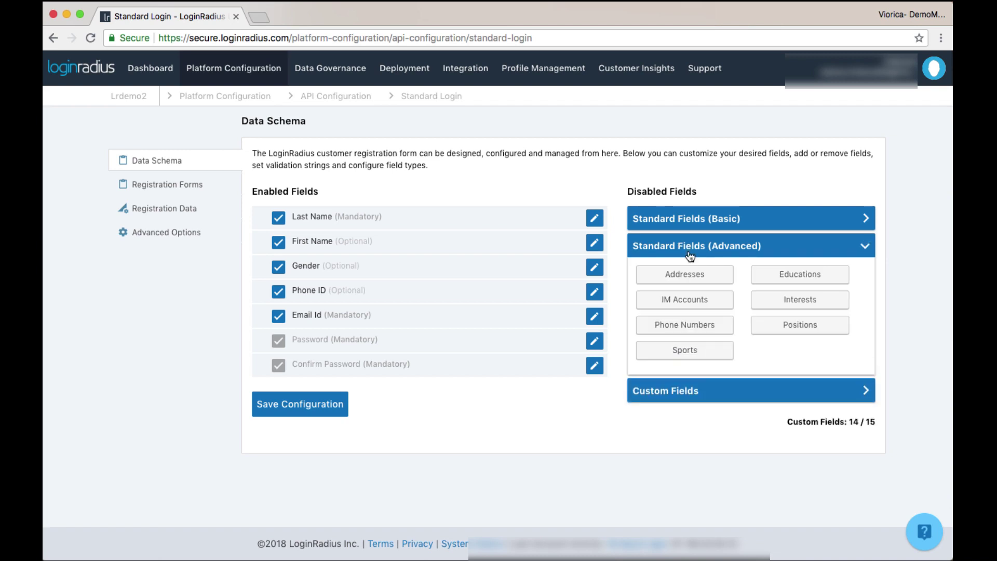
pyautogui.click(684, 248)
pyautogui.click(693, 275)
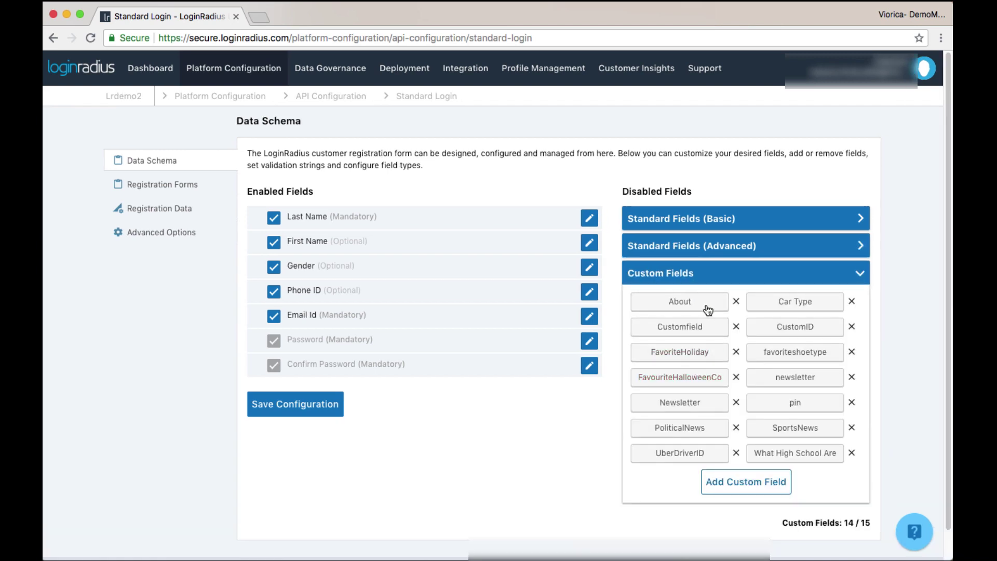
pyautogui.click(735, 480)
pyautogui.scroll(-2, 735, 479)
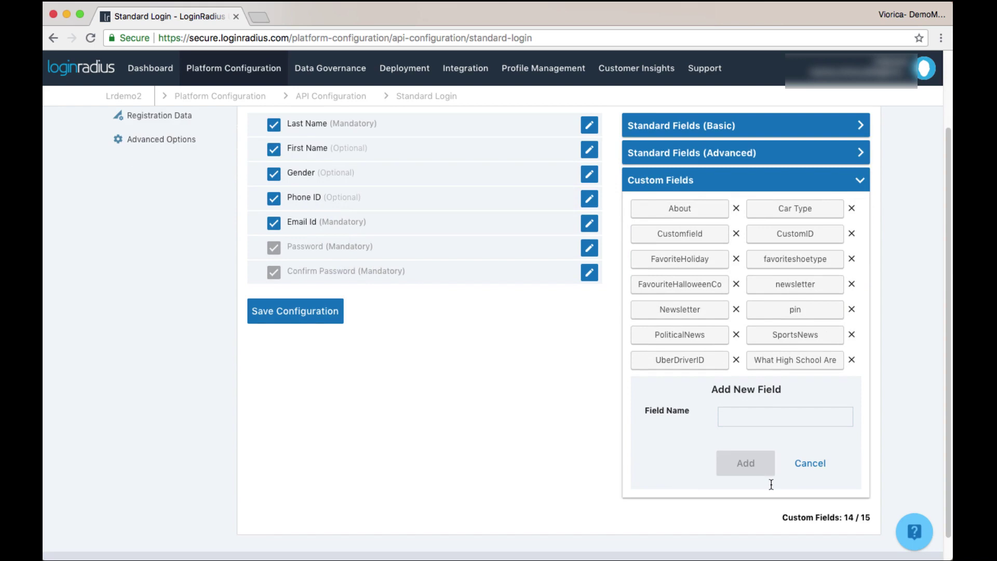
pyautogui.scroll(2, 351, 386)
pyautogui.click(273, 217)
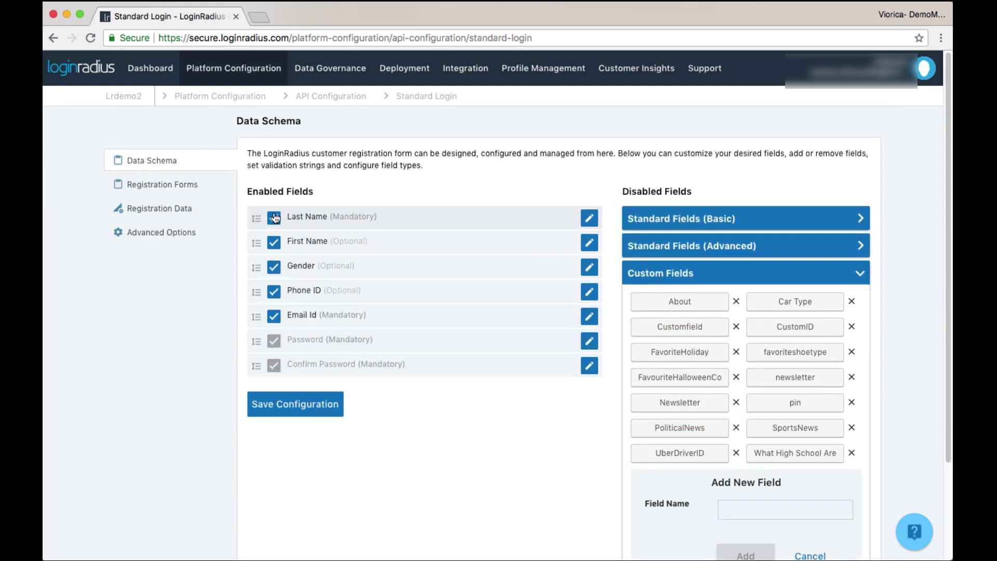
pyautogui.click(763, 220)
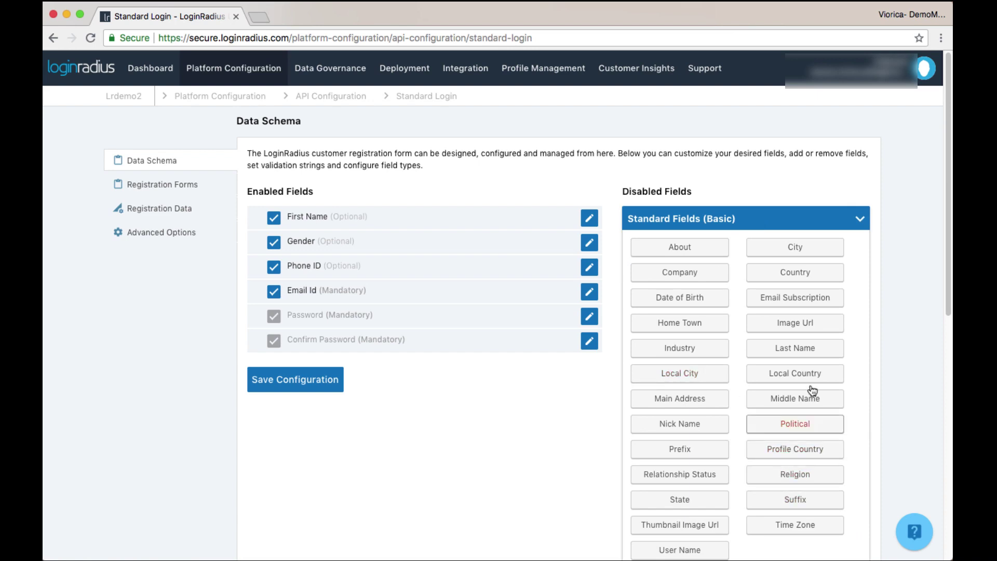
pyautogui.click(795, 348)
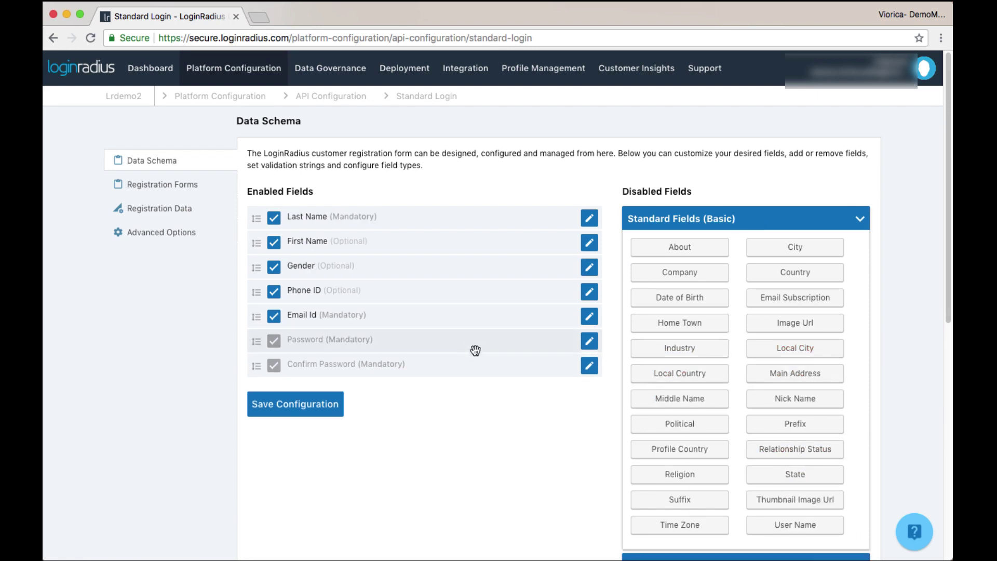
pyautogui.click(589, 218)
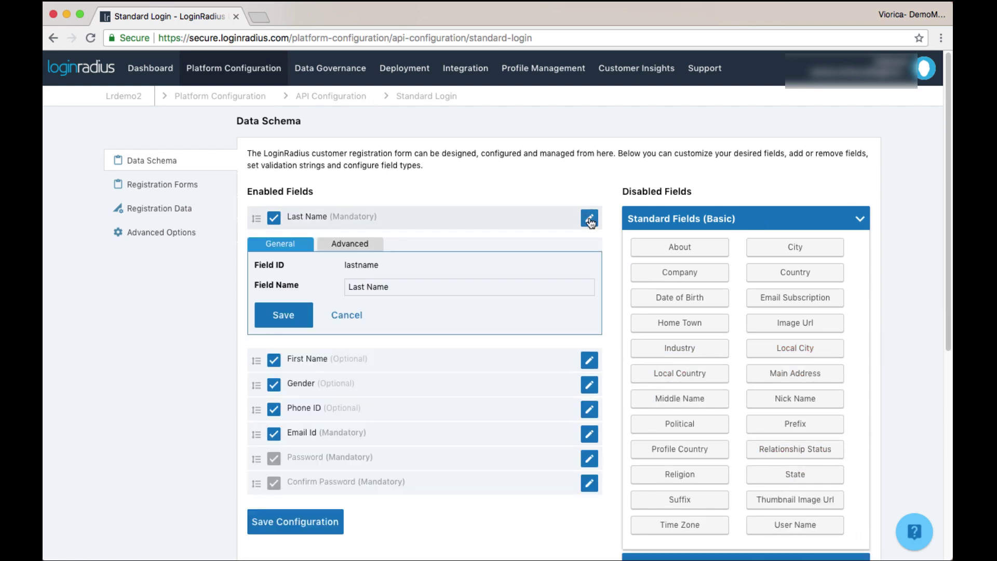
pyautogui.doubleClick(374, 287)
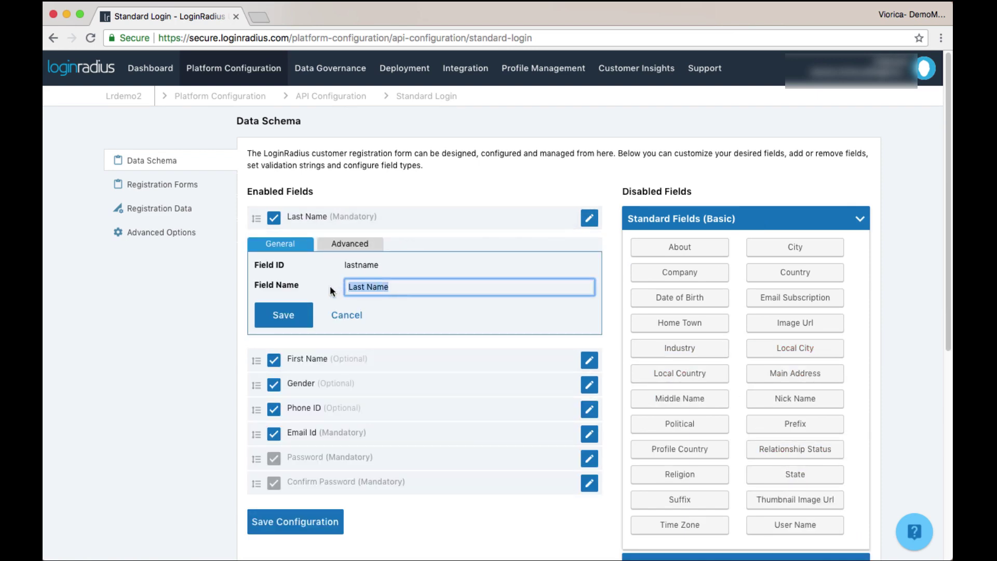
pyautogui.click(363, 246)
pyautogui.click(351, 265)
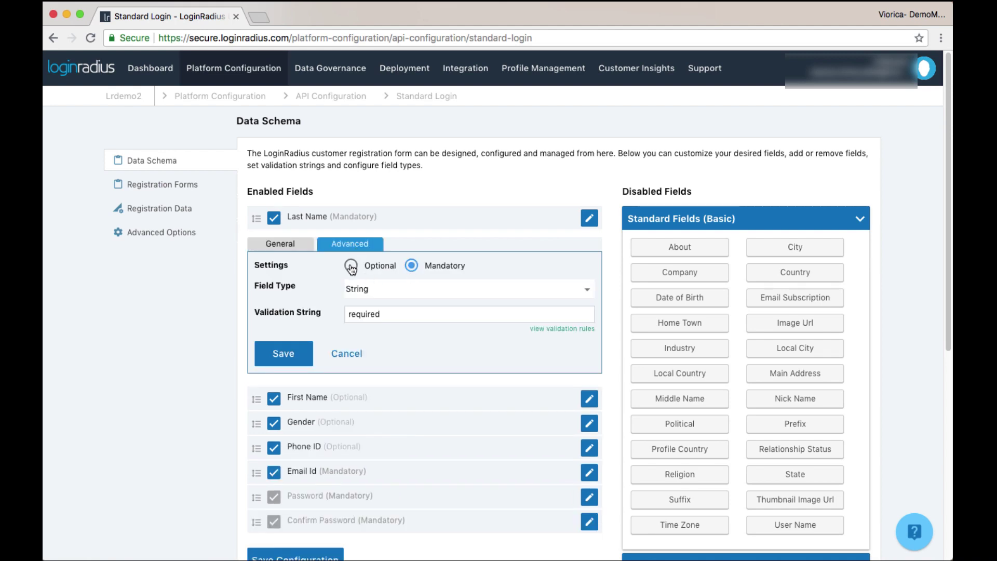
pyautogui.click(411, 266)
pyautogui.click(587, 288)
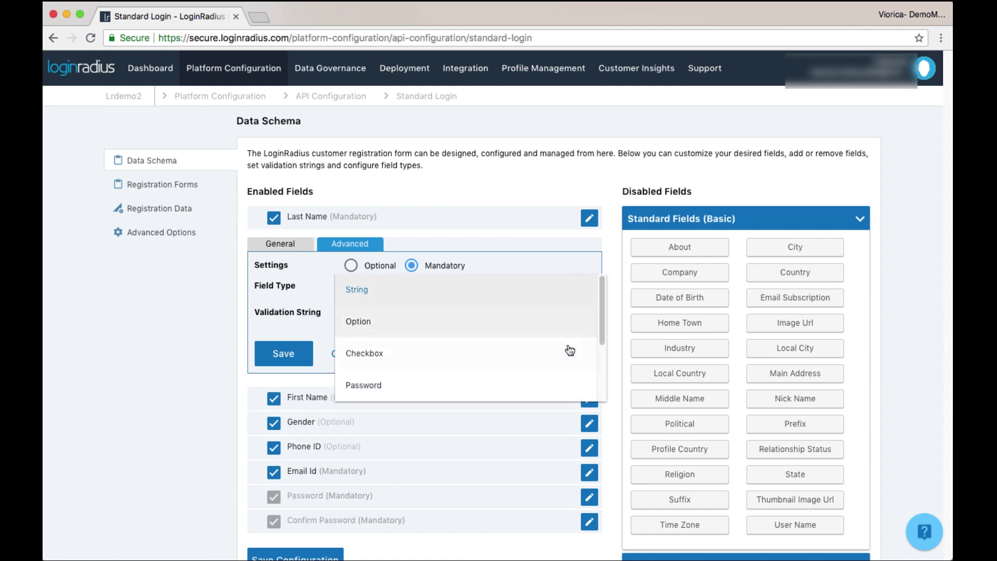
pyautogui.scroll(-1, 596, 311)
pyautogui.scroll(1, 596, 311)
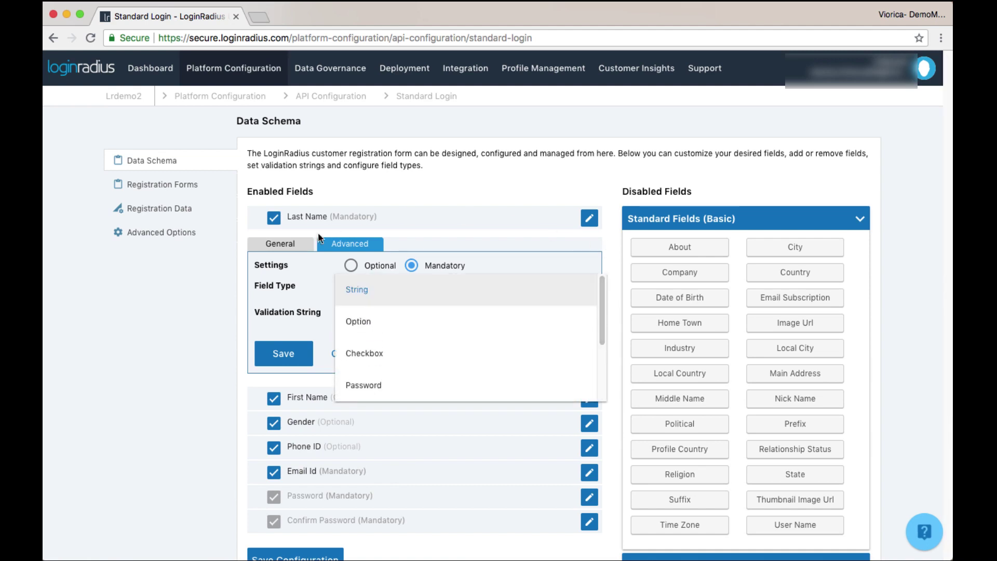
pyautogui.click(309, 305)
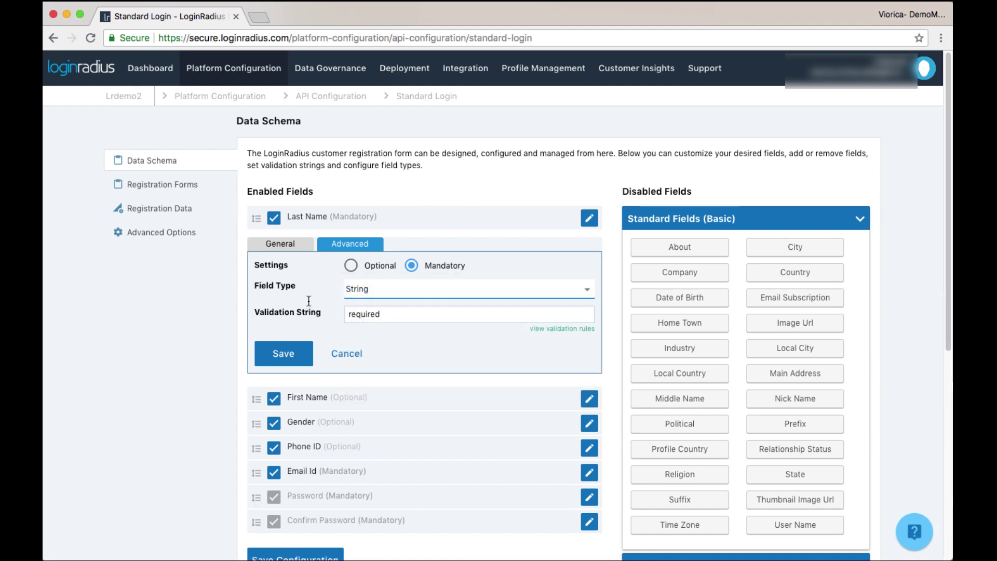
pyautogui.click(345, 352)
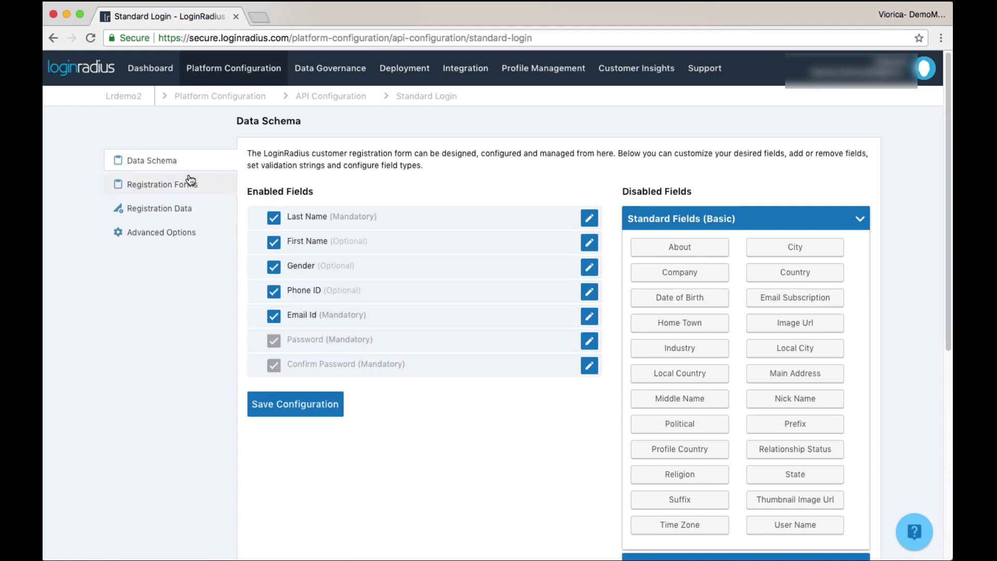
# In Registration Forms, make Last Name and Gender active form fields
pyautogui.click(162, 184)
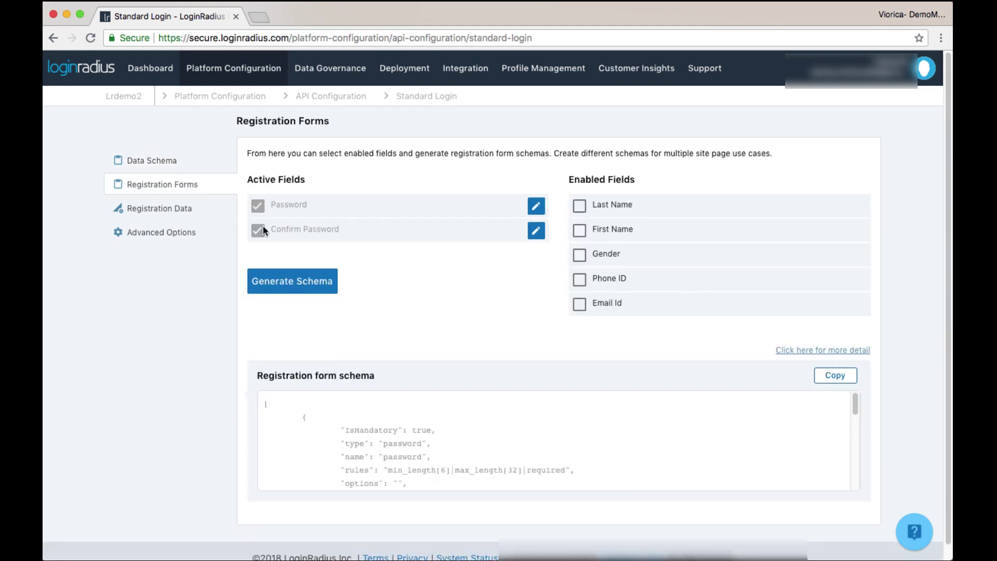
pyautogui.click(579, 205)
pyautogui.click(579, 229)
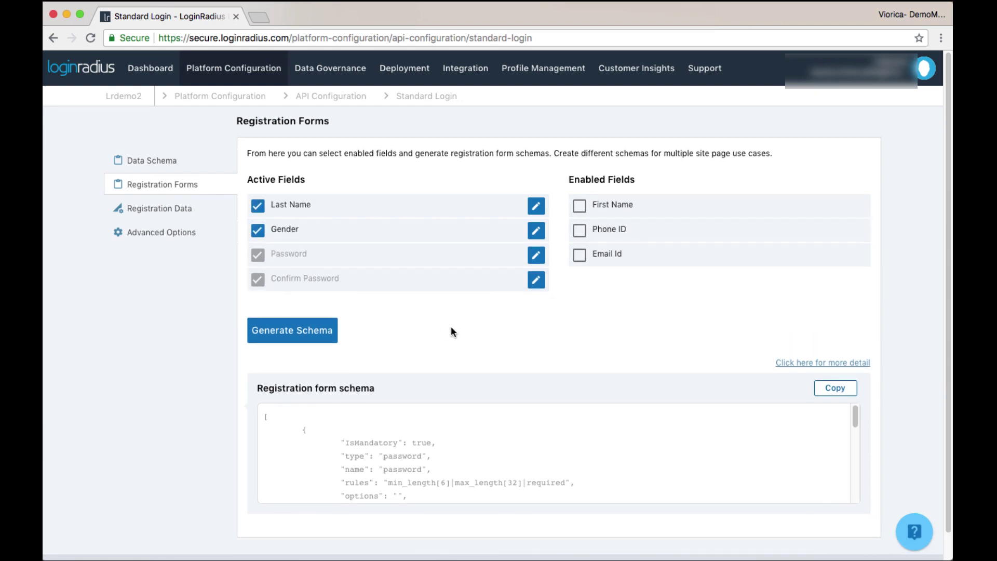
# Generate the registration form schema and copy it to the clipboard
pyautogui.click(288, 333)
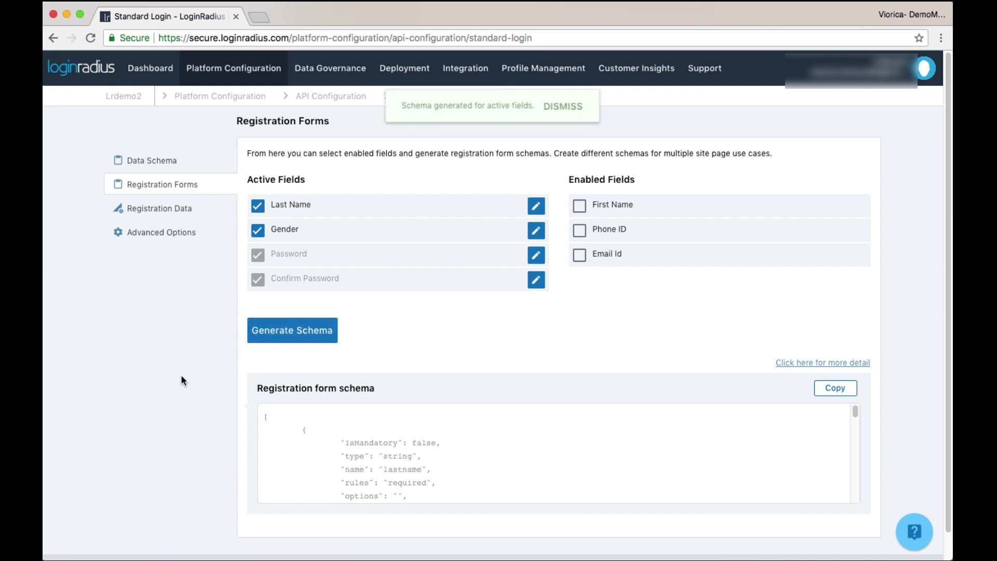
pyautogui.click(835, 388)
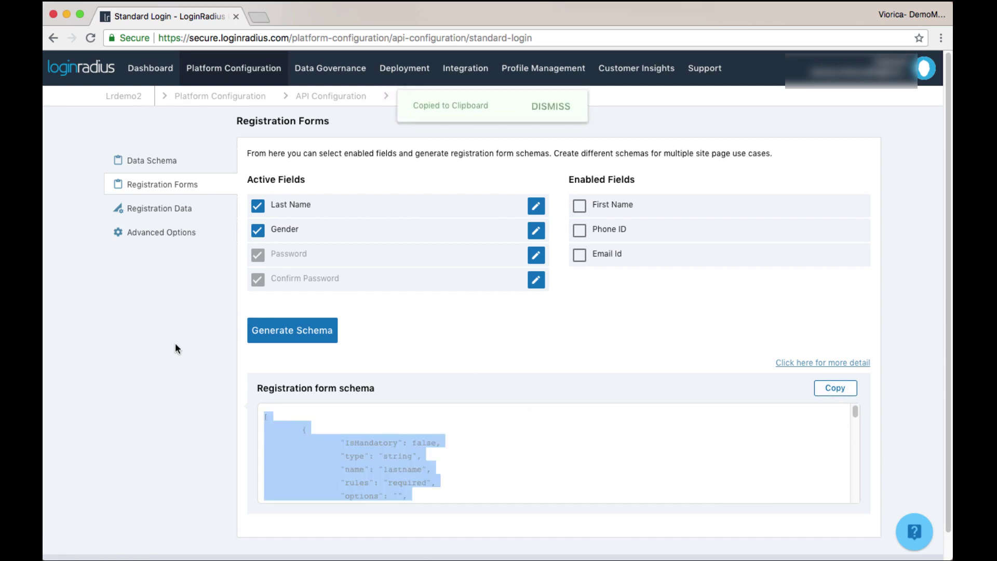
pyautogui.click(161, 233)
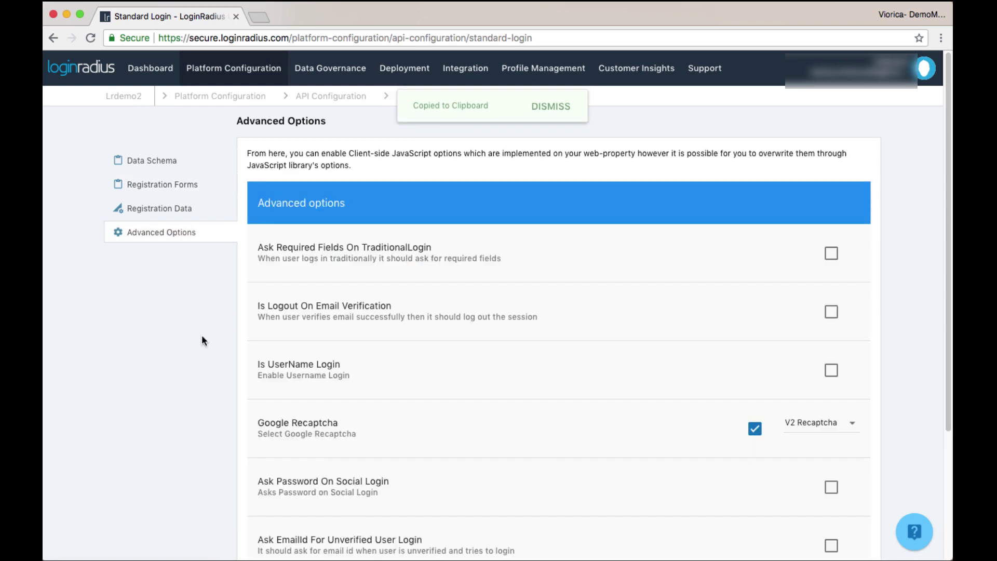
pyautogui.scroll(-1, 533, 452)
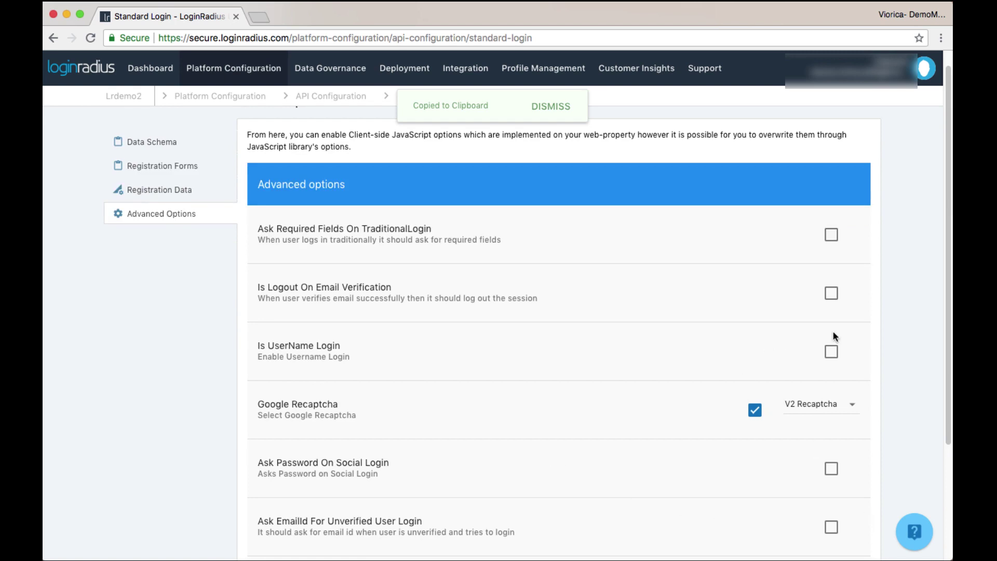
# Toggle username login, Google Recaptcha and social-login password prompt back to their original states; dismiss the clipboard notification
pyautogui.click(831, 352)
pyautogui.click(832, 353)
pyautogui.click(755, 410)
pyautogui.click(832, 411)
pyautogui.scroll(-3, 740, 434)
pyautogui.click(831, 374)
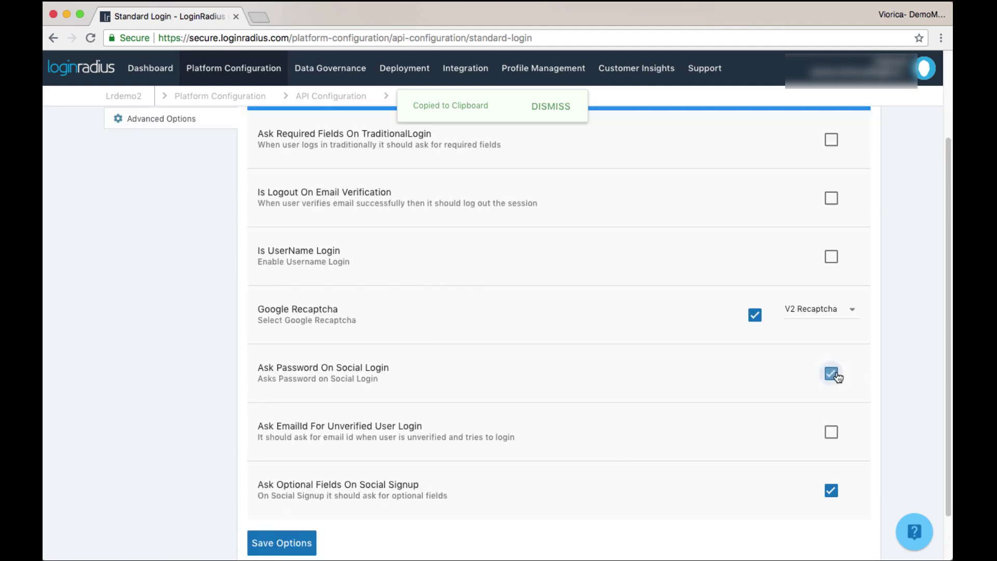
pyautogui.click(831, 373)
pyautogui.scroll(3, 474, 458)
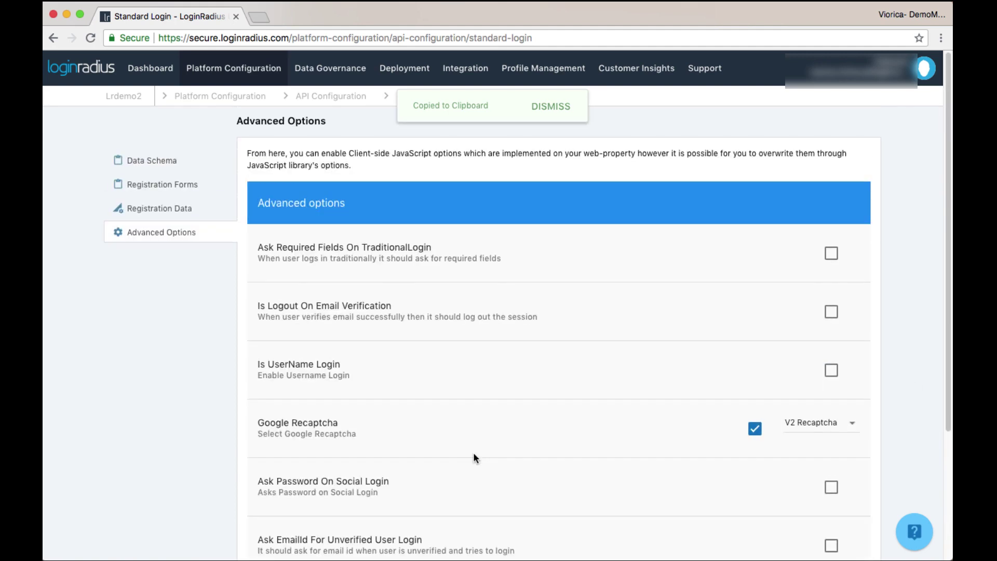
pyautogui.click(551, 107)
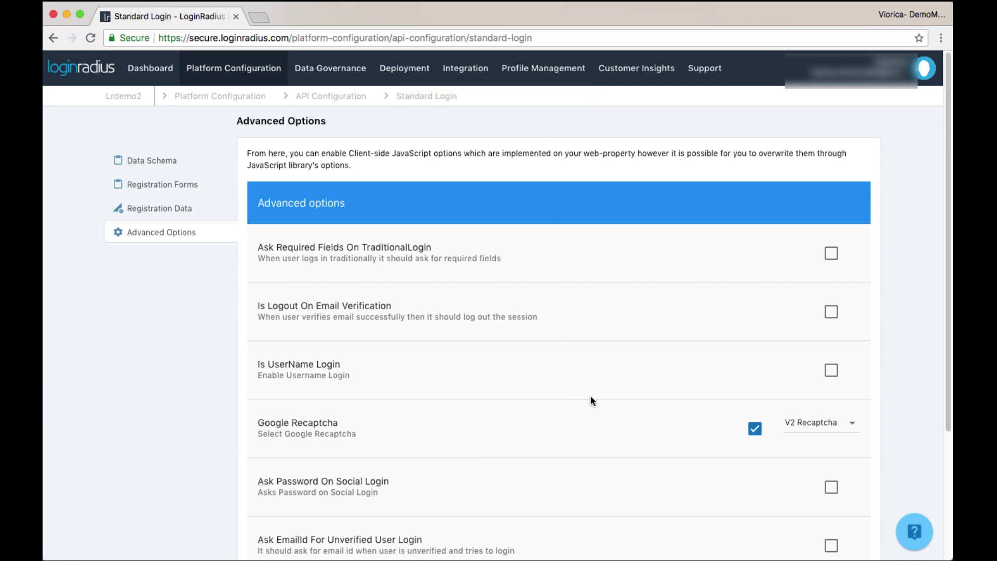
pyautogui.click(705, 68)
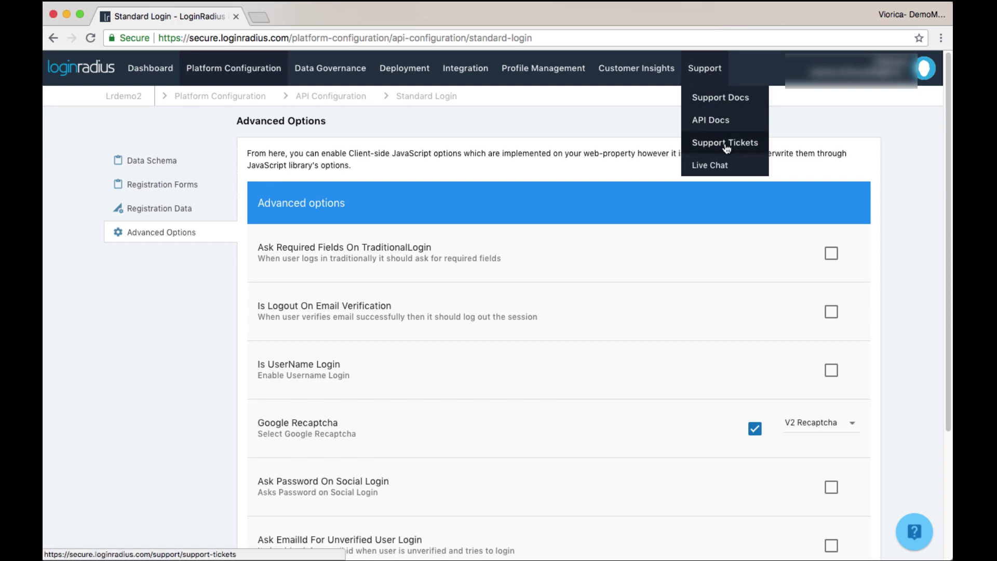
pyautogui.click(704, 69)
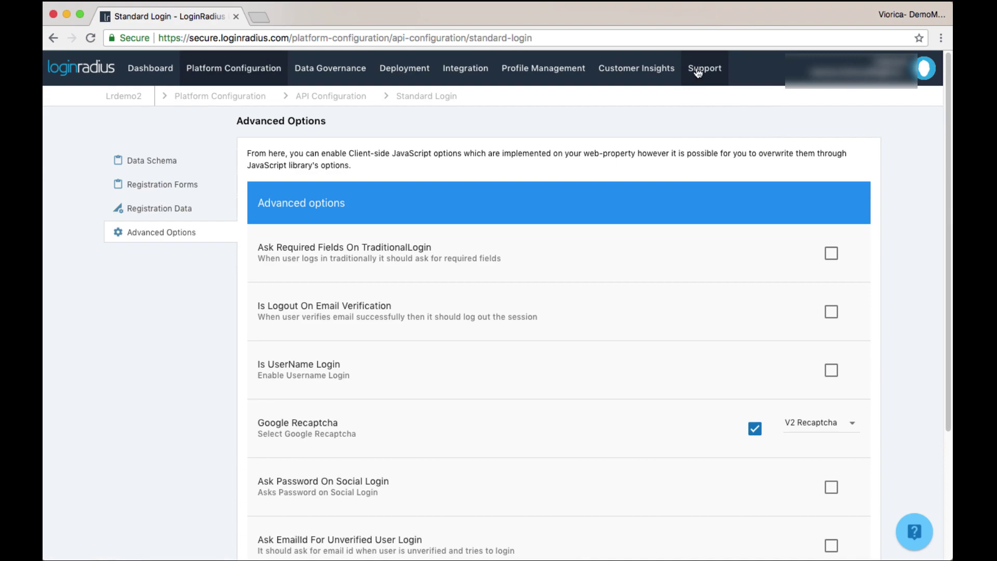